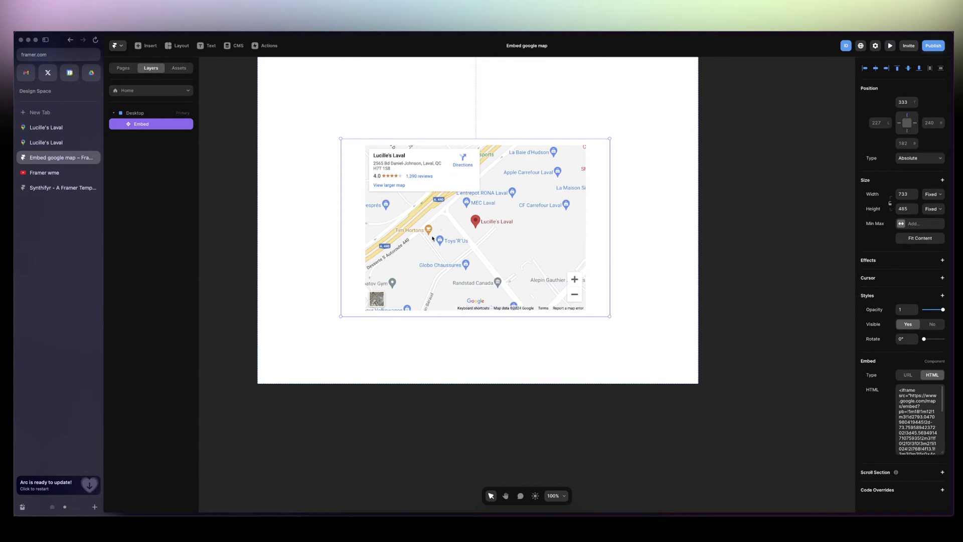
scroll(433, 239, up, 5)
Deselect the map embed and close the leftover Lucille's Laval browser tab.
key(Escape)
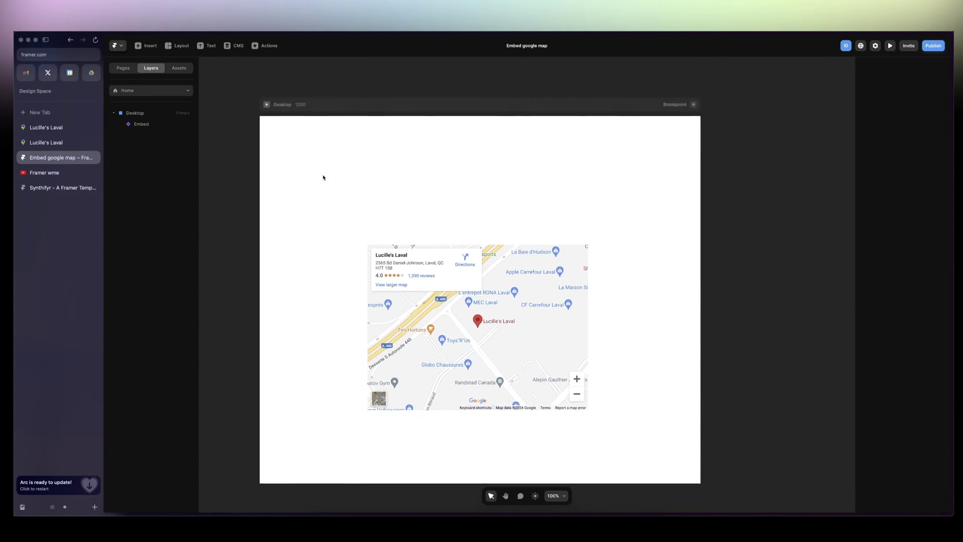
click(92, 127)
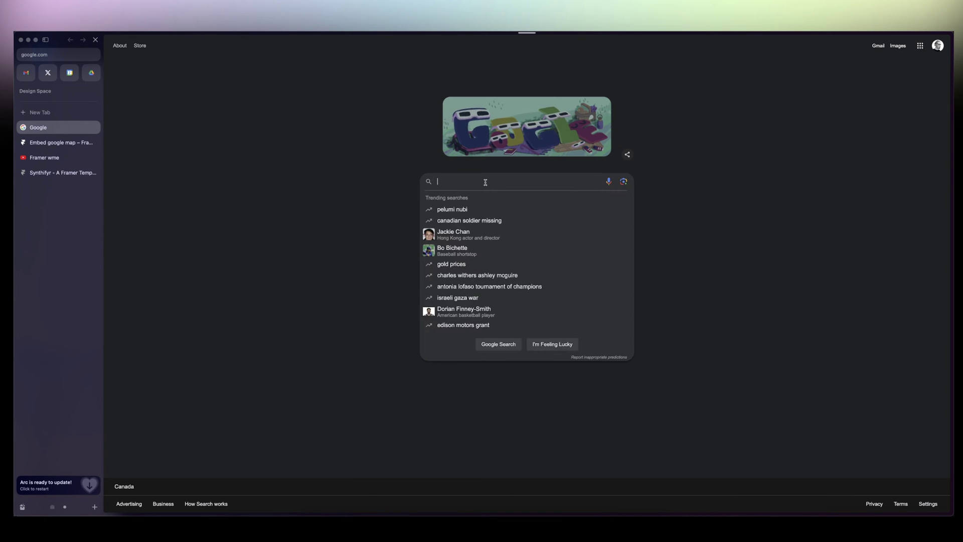
text(lucille )
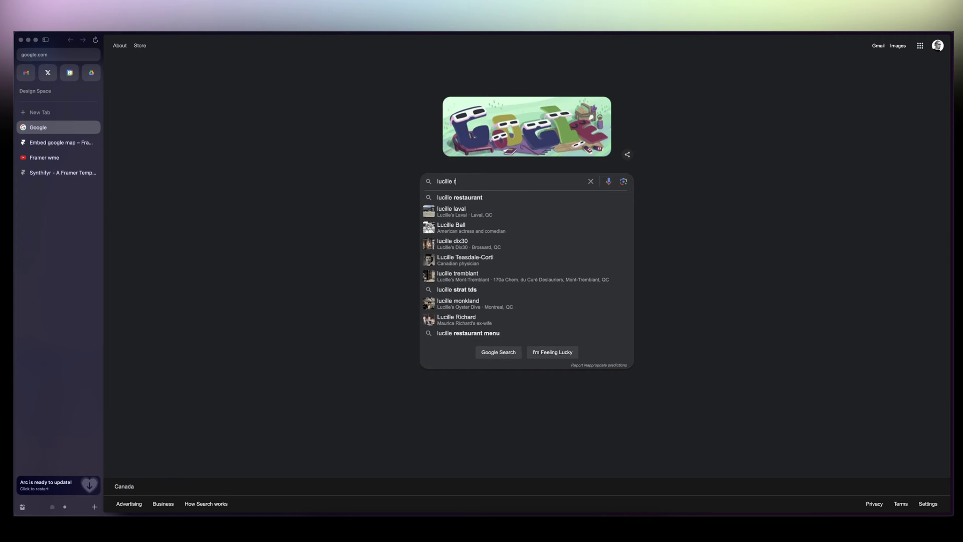
text(re)
Search Google for 'lucille laval' and open the restaurant's location on the map.
key(BackSpace)
key(BackSpace)
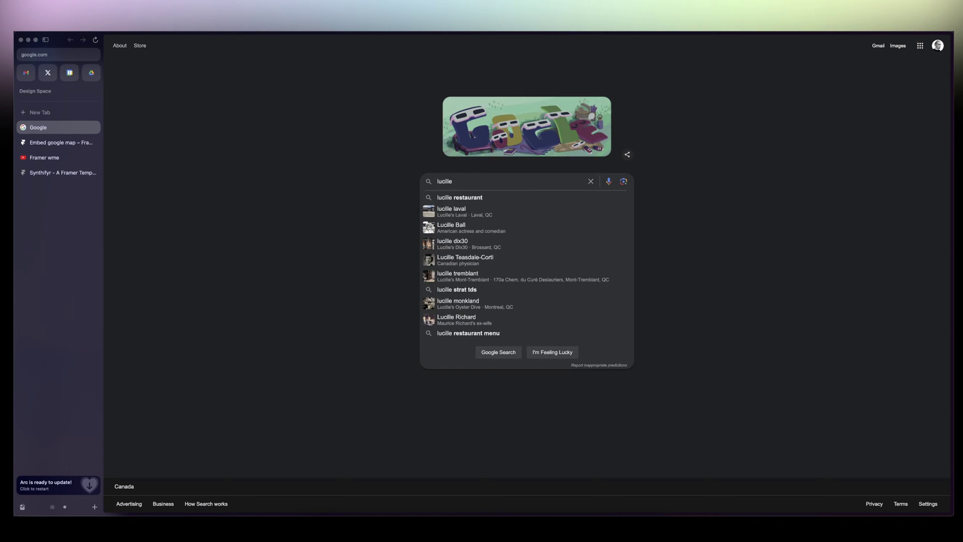
text( laval)
key(Return)
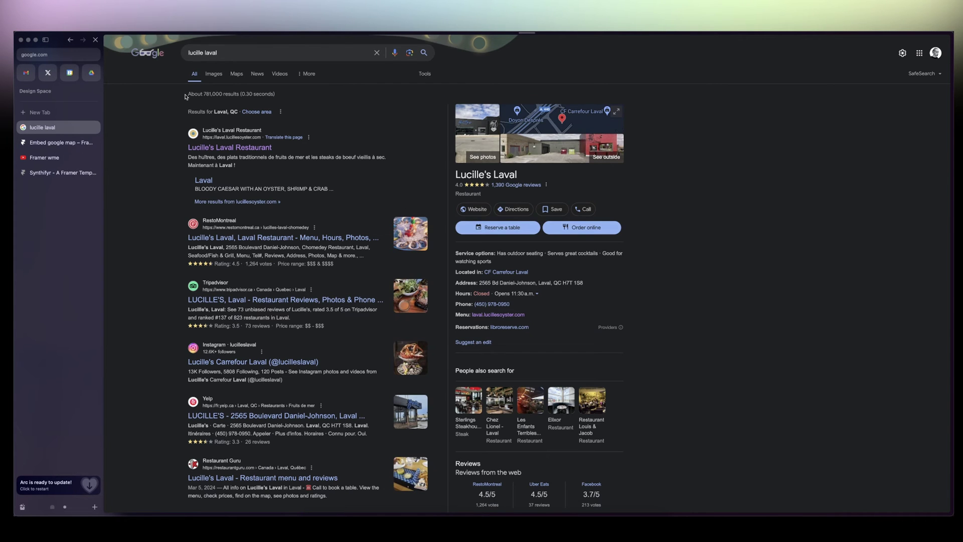
click(238, 74)
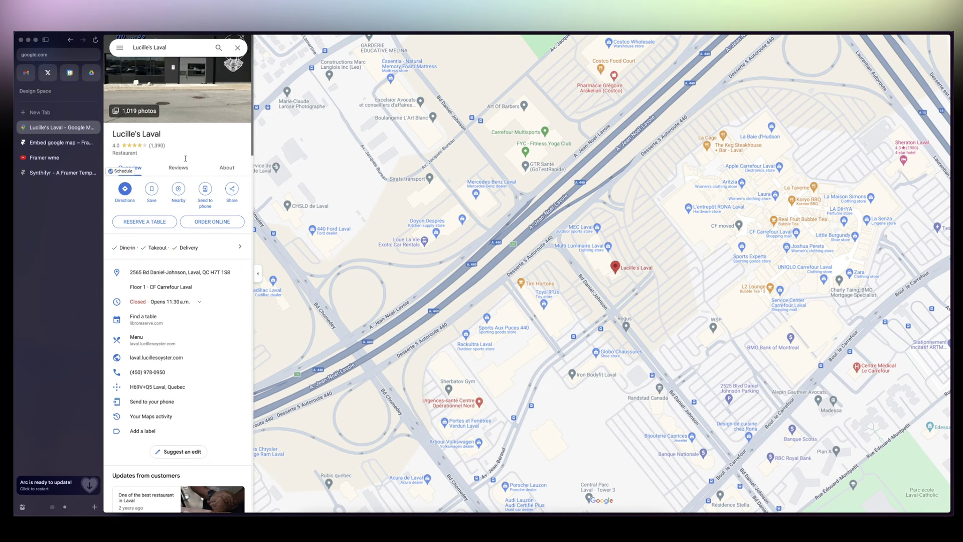
Copy the Medium-size Lucille's Laval map embed HTML from Google Maps' Share dialog, then return to Framer.
click(232, 191)
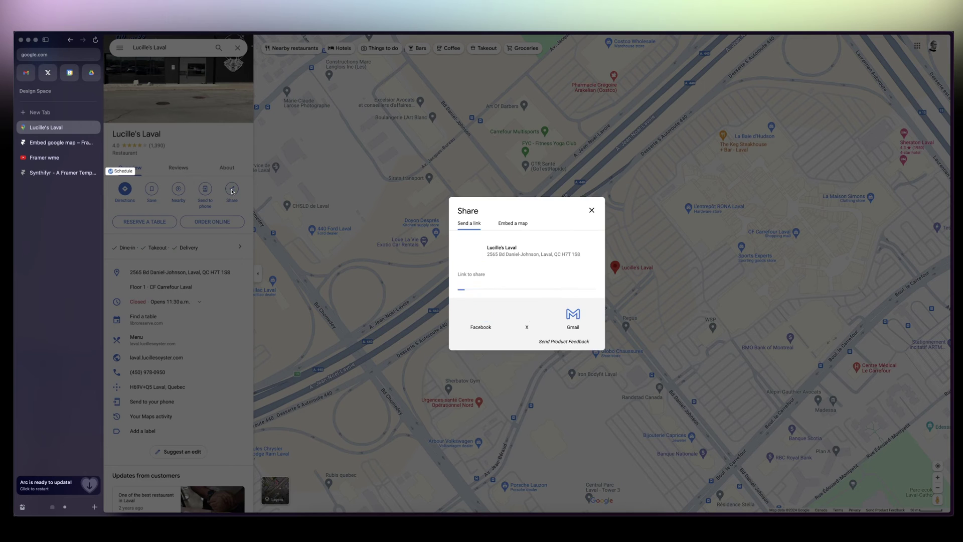
click(514, 230)
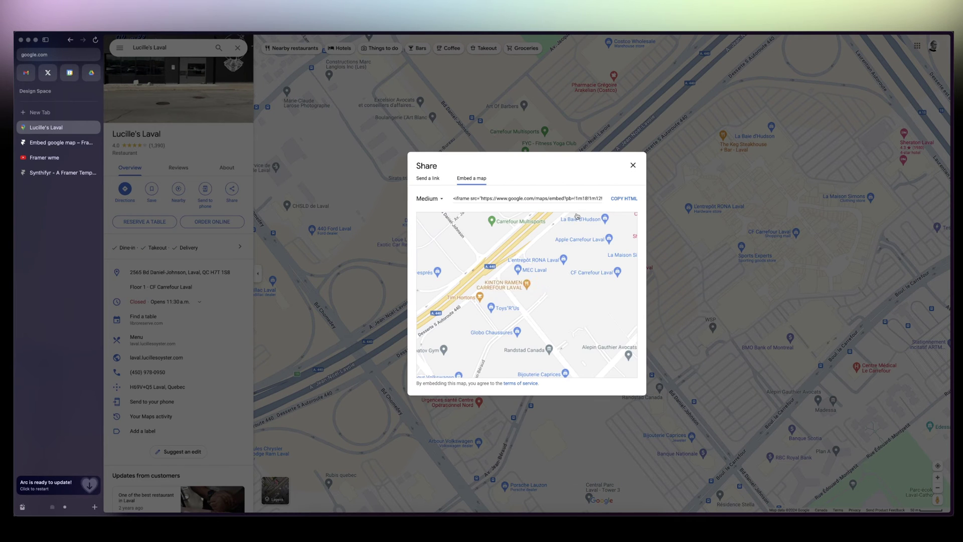
click(626, 199)
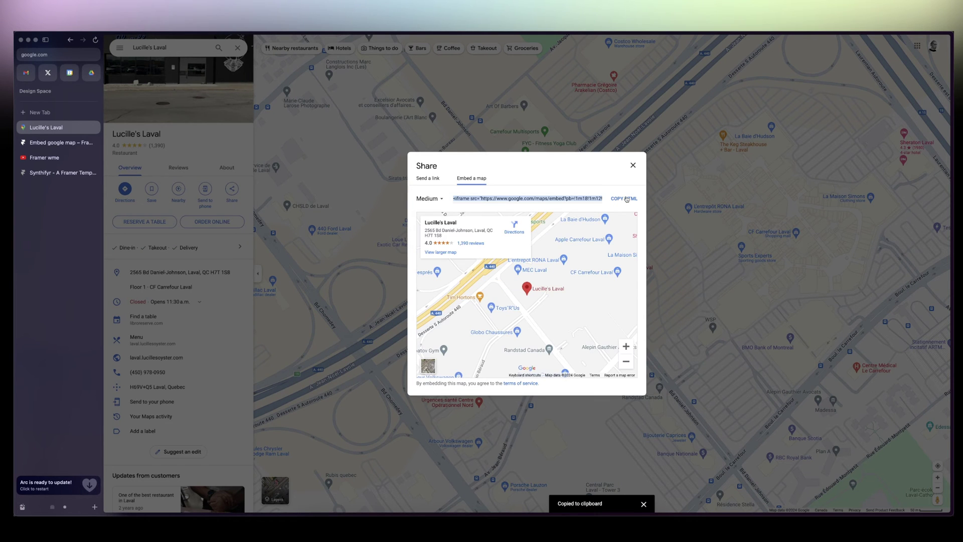
click(434, 199)
click(435, 216)
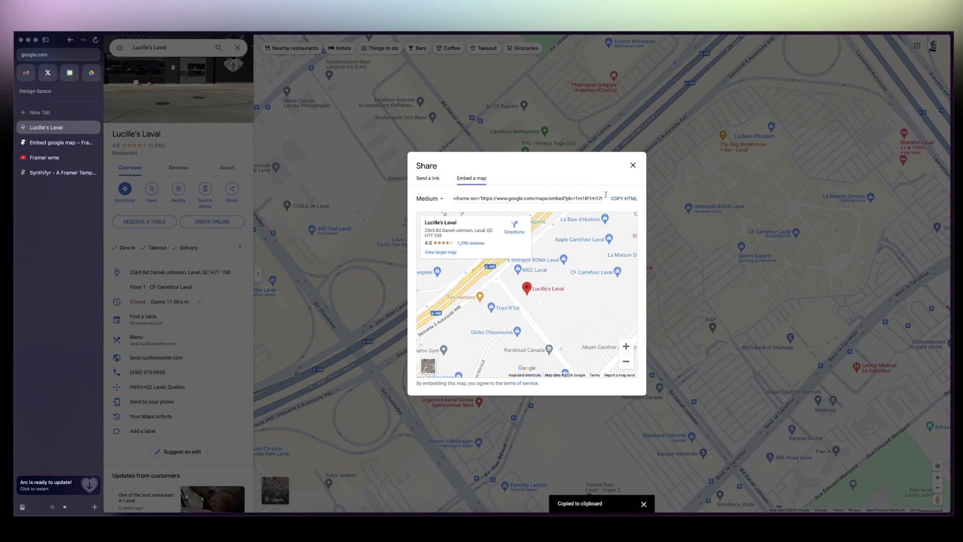
click(625, 198)
click(49, 143)
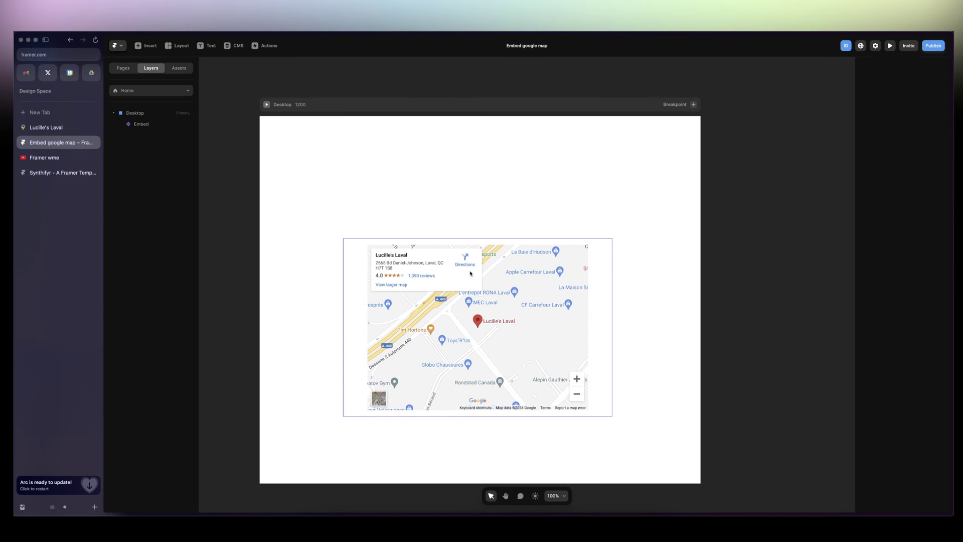
Delete the old map embed and insert a new Embed element found by searching 'emb'.
key(Delete)
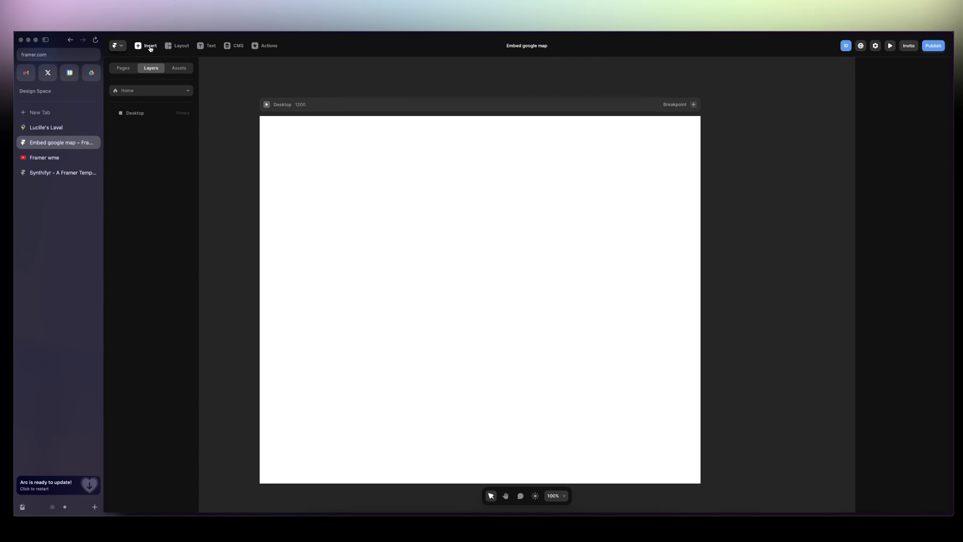
click(147, 47)
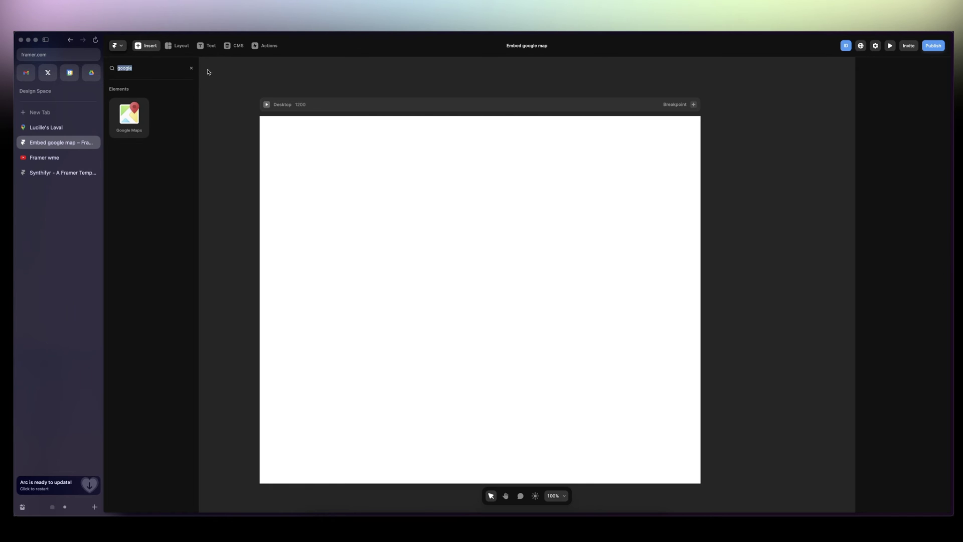
click(138, 72)
text(emb)
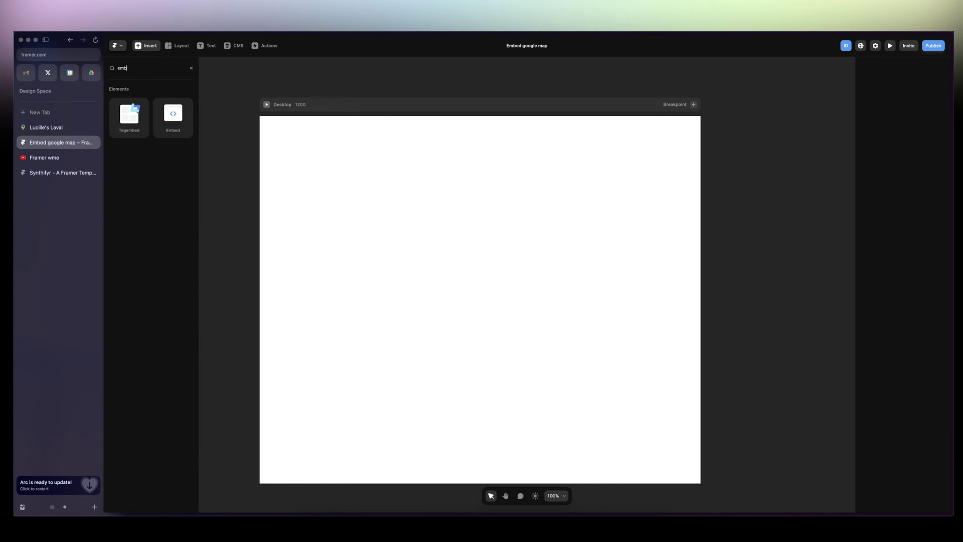
click(173, 115)
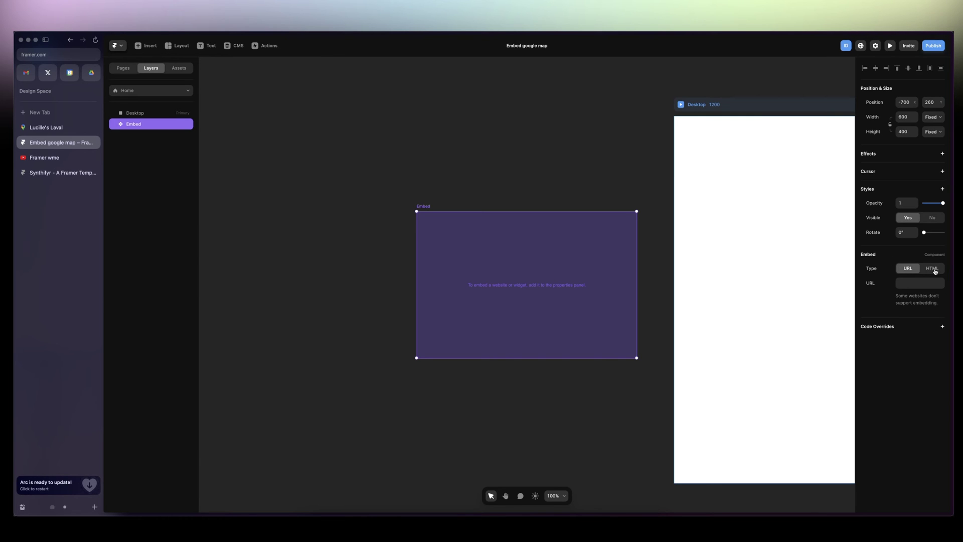
Set the new Embed's type to HTML and paste the copied Lucille's Laval iframe code.
click(933, 268)
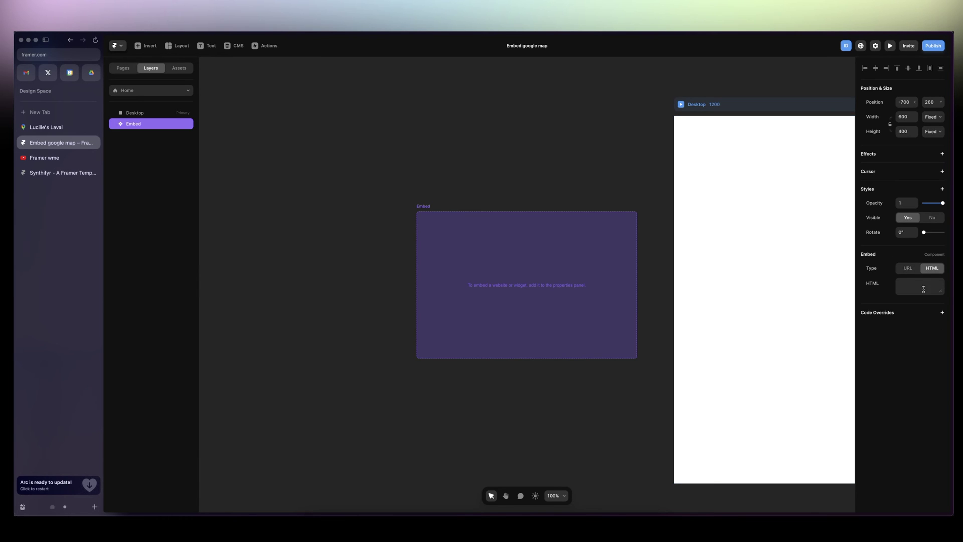
click(924, 286)
key(ctrl+v)
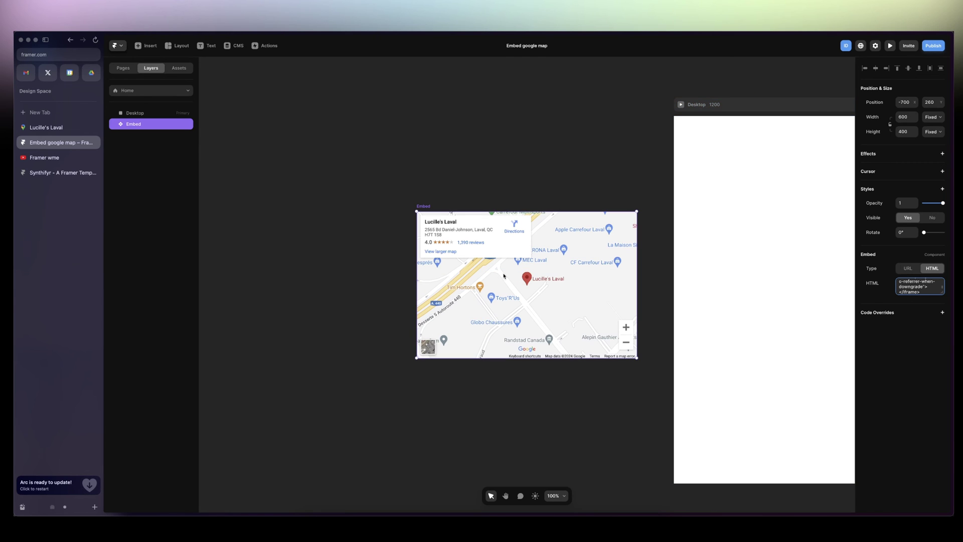
scroll(504, 276, right, 5)
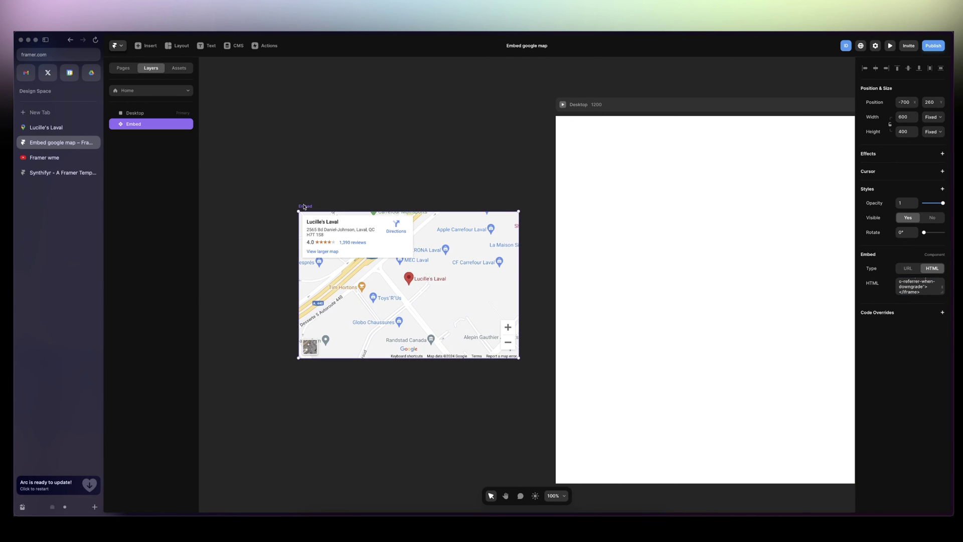
Move the Lucille's Laval map embed into the centre of the Desktop frame.
drag(304, 205, 647, 226)
scroll(647, 225, right, 10)
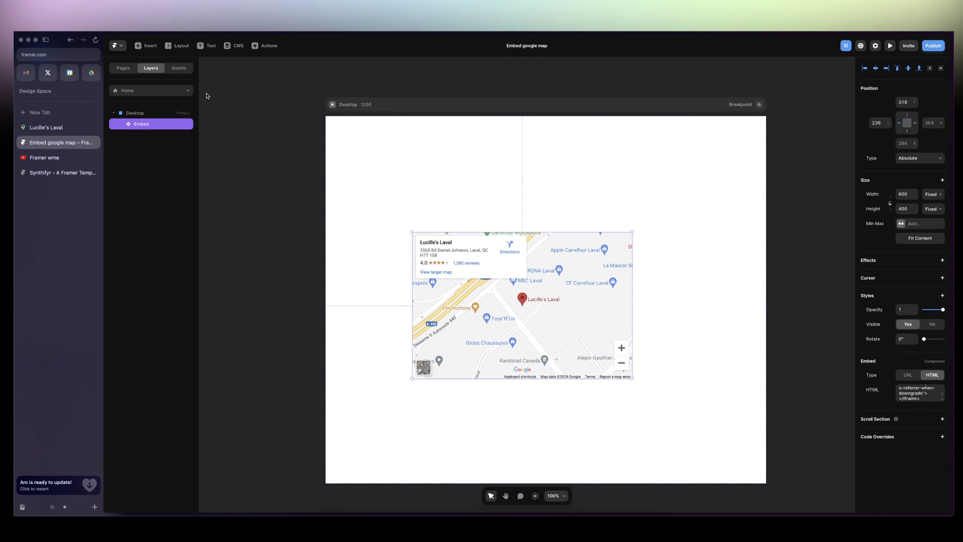